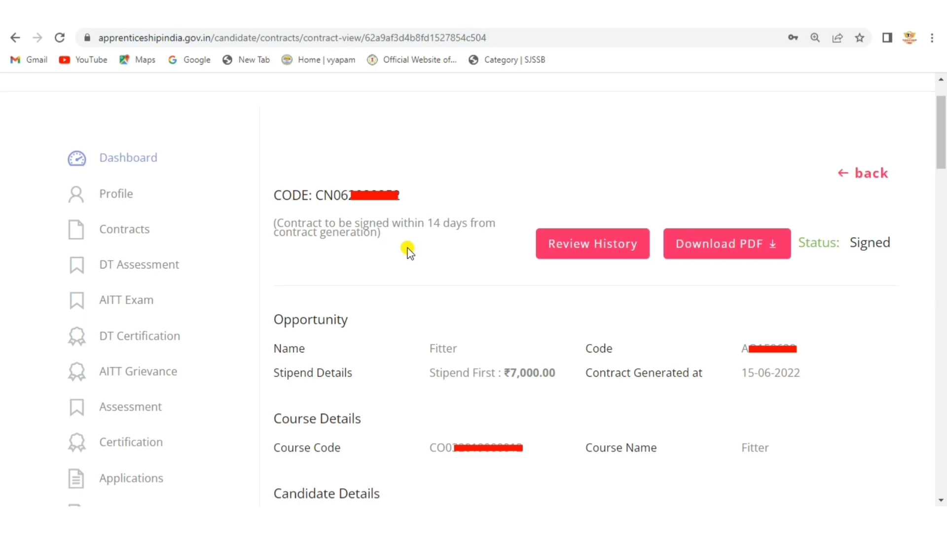
Log in to the apprenticeship portal with the filled-in credentials, agreeing to the User Terms, Privacy Policy and Disclaimer.
{"action": "key", "text": "ctrl+0"}
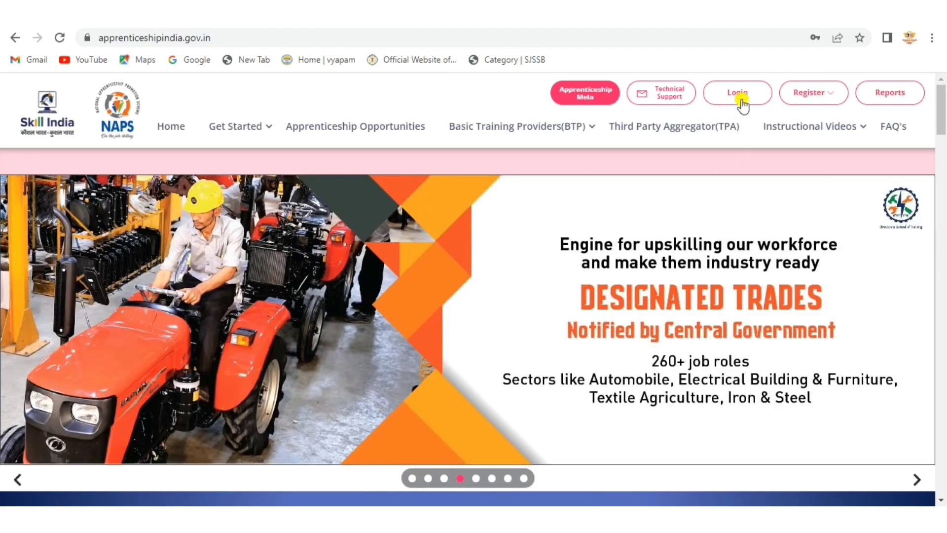
{"action": "left_click", "coordinate": [740, 97]}
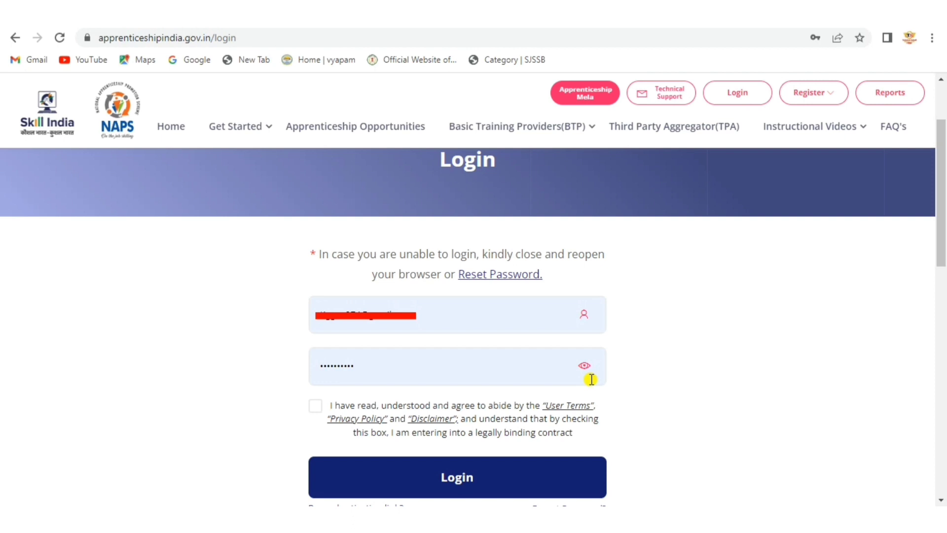
{"action": "left_click", "coordinate": [318, 407]}
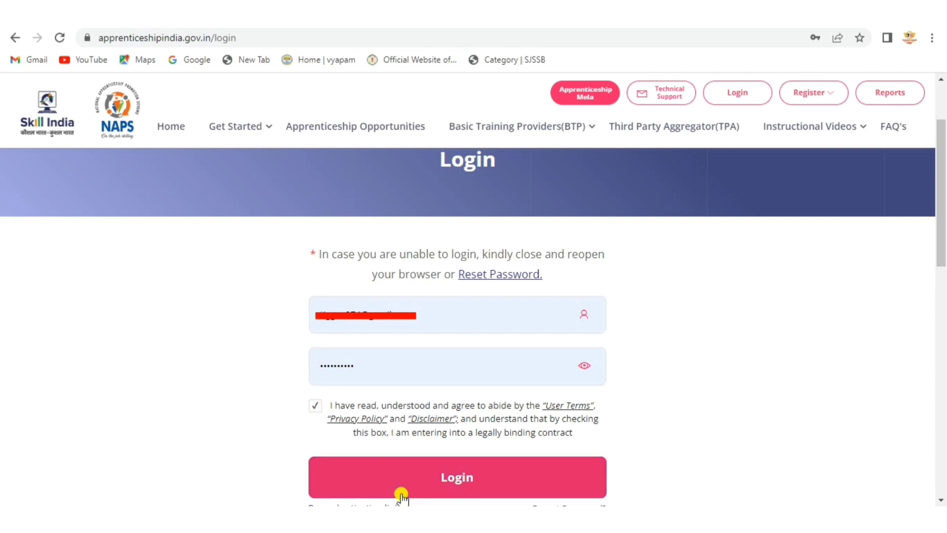
{"action": "left_click", "coordinate": [415, 479]}
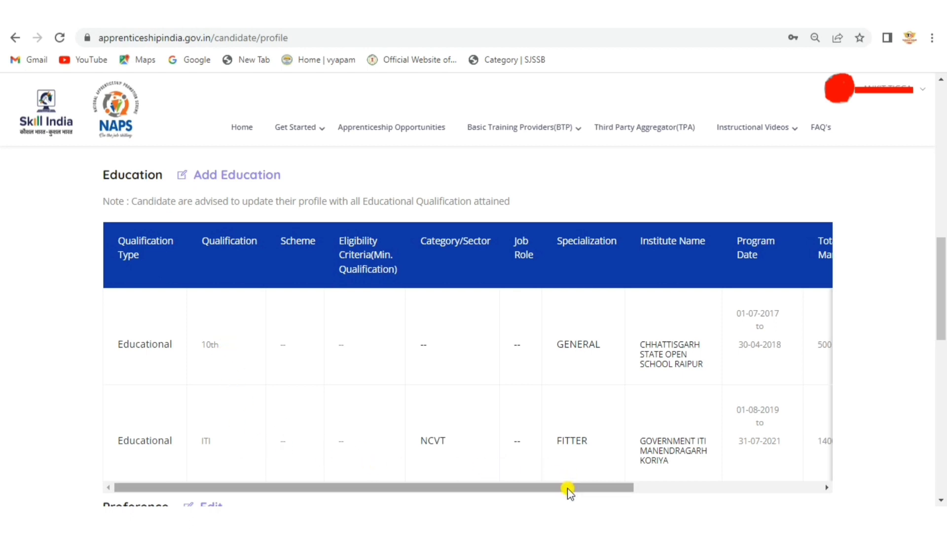
Review the profile's education table through to its marks and actions columns, and the About Me details.
{"action": "left_click_drag", "start_coordinate": [562, 487], "coordinate": [740, 474]}
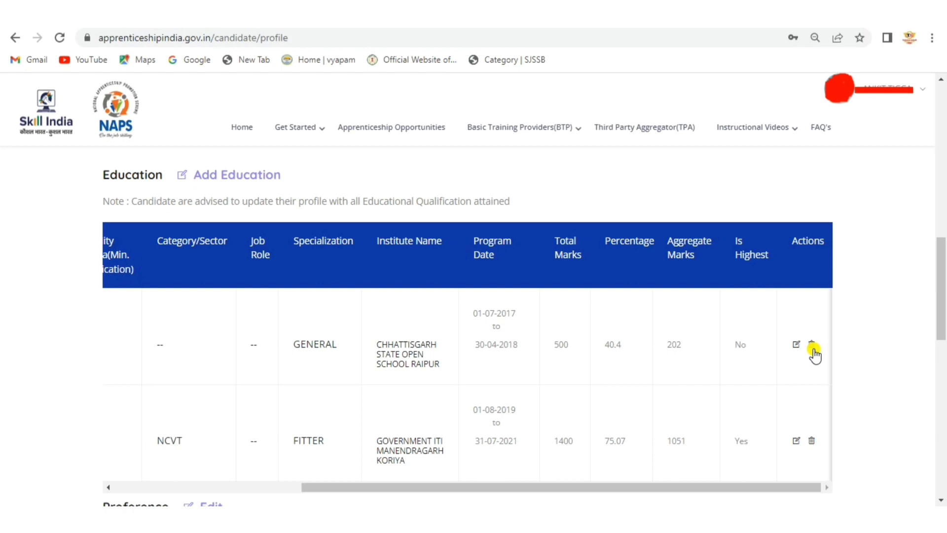
{"action": "scroll", "coordinate": [380, 300], "scroll_direction": "up", "scroll_amount": 10}
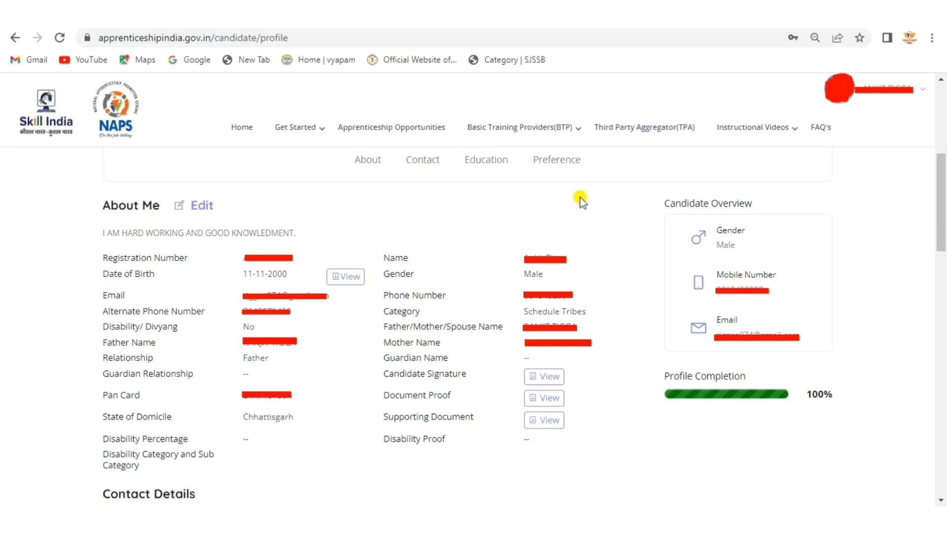
{"action": "left_click", "coordinate": [932, 38]}
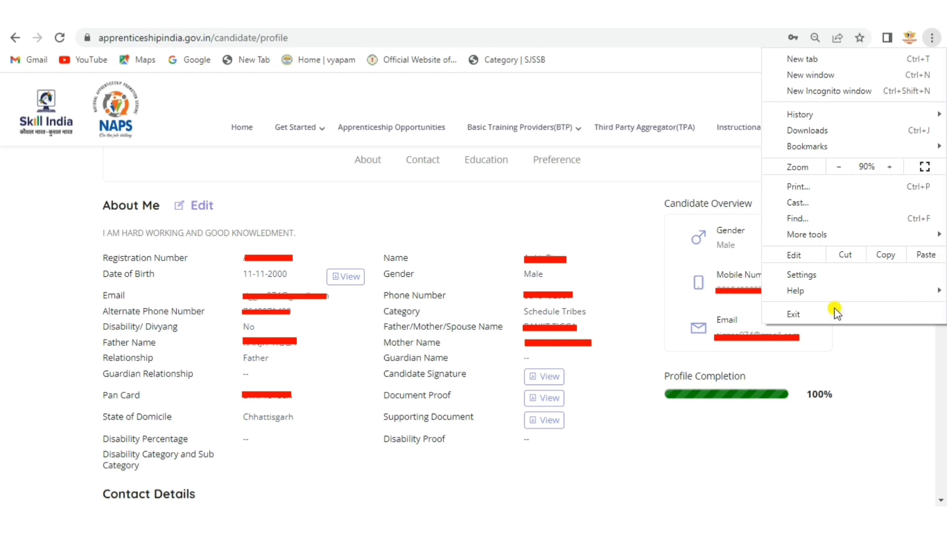
{"action": "left_click", "coordinate": [668, 165]}
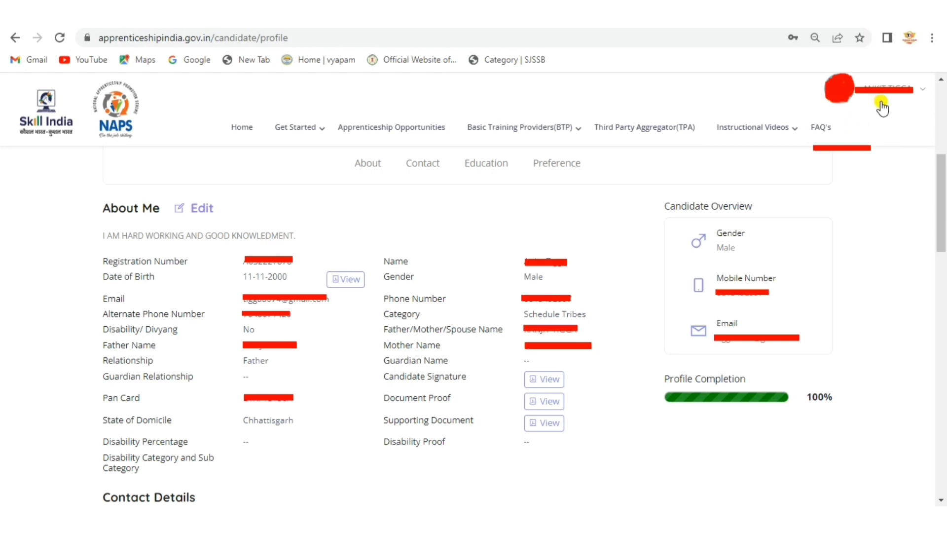
Go to the candidate dashboard and open the list of contracts.
{"action": "left_click", "coordinate": [922, 95]}
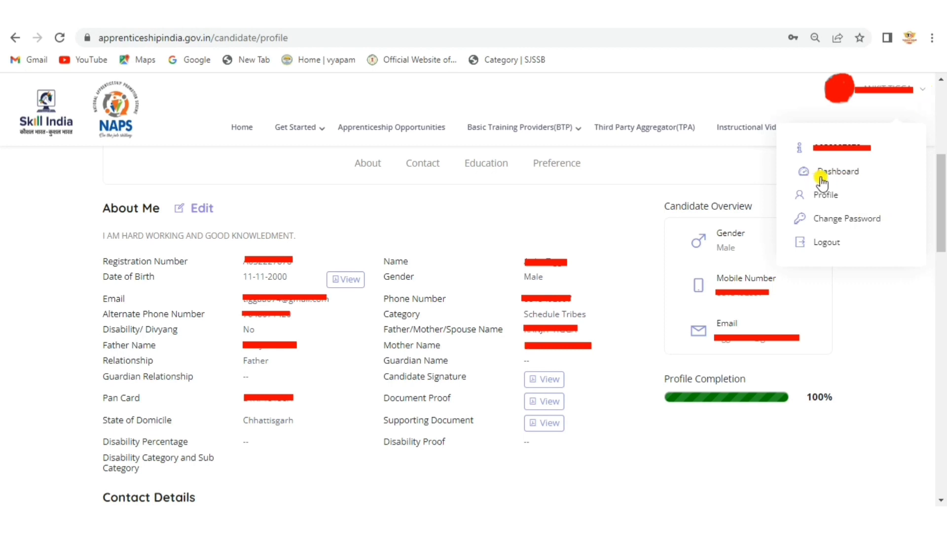
{"action": "left_click", "coordinate": [857, 172]}
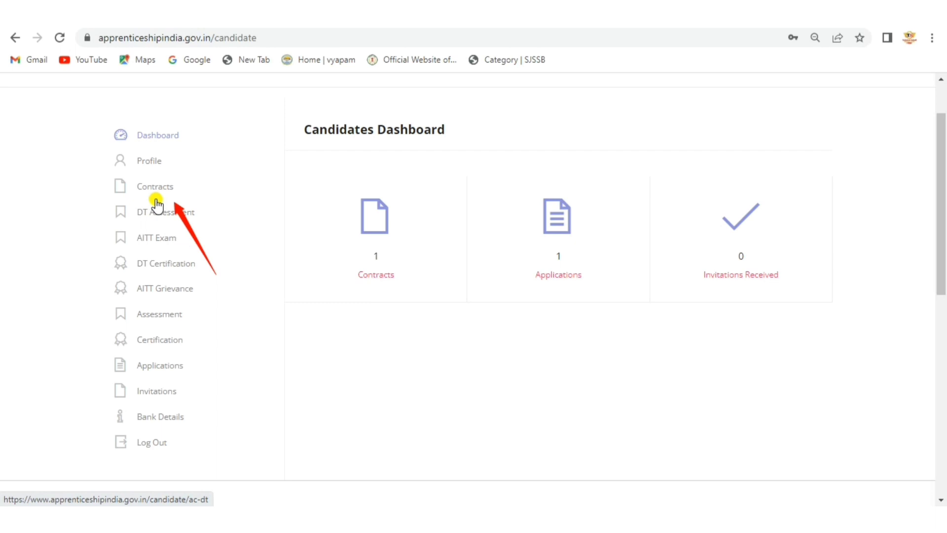
{"action": "left_click", "coordinate": [352, 271]}
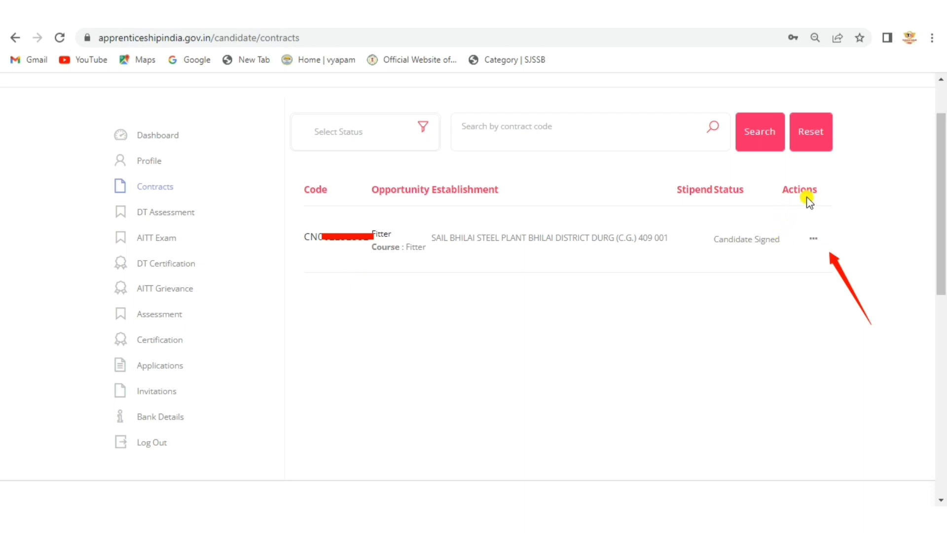
Raise a profile request for the Fitter contract and proceed to verify the profile.
{"action": "left_click", "coordinate": [813, 242]}
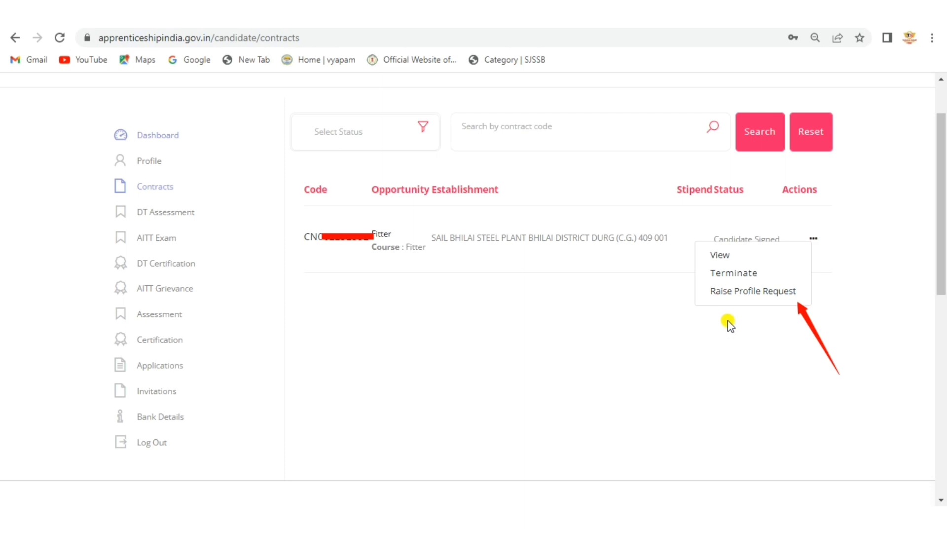
{"action": "left_click", "coordinate": [783, 300]}
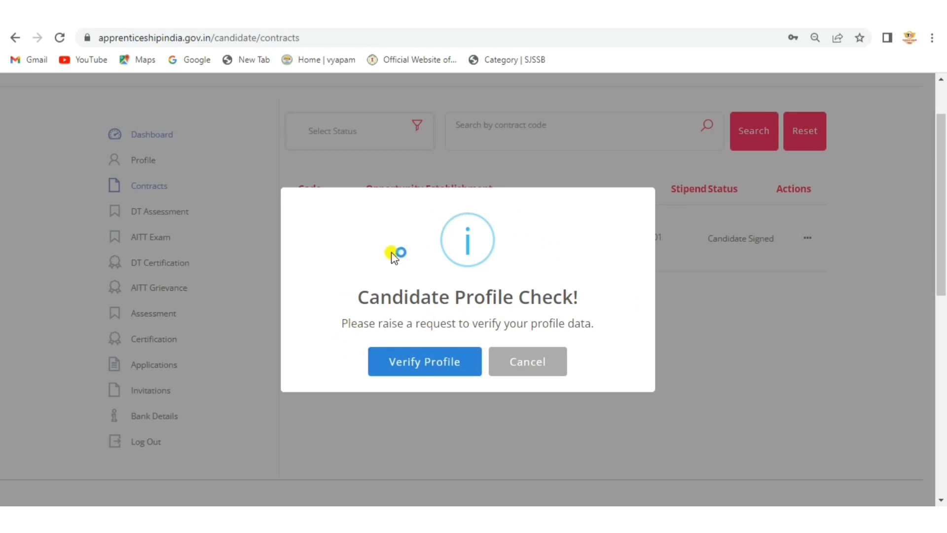
{"action": "left_click", "coordinate": [449, 374]}
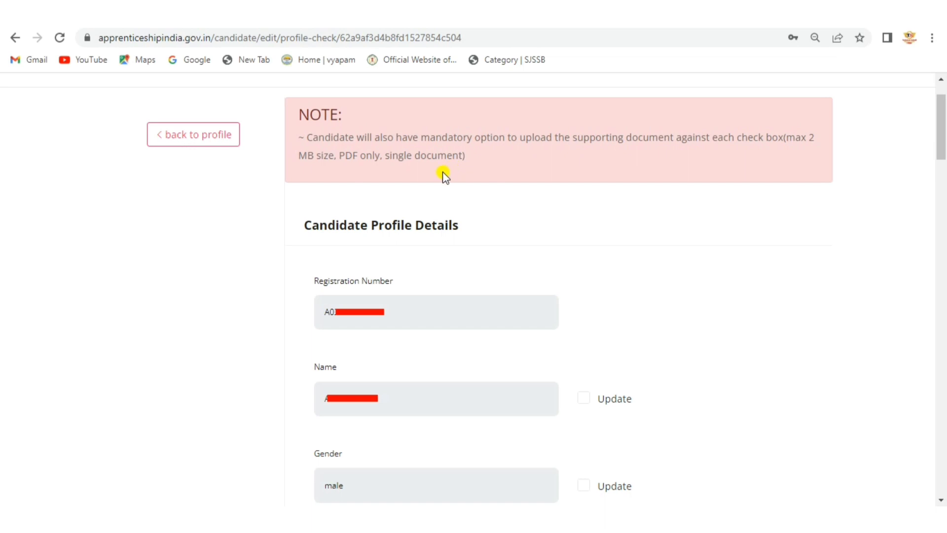
Compare the Candidate Profile Details form with the editable fields listed in SoP-profile_check_and_correction.pdf, and return to the form.
{"action": "scroll", "coordinate": [449, 360], "scroll_direction": "down", "scroll_amount": 2}
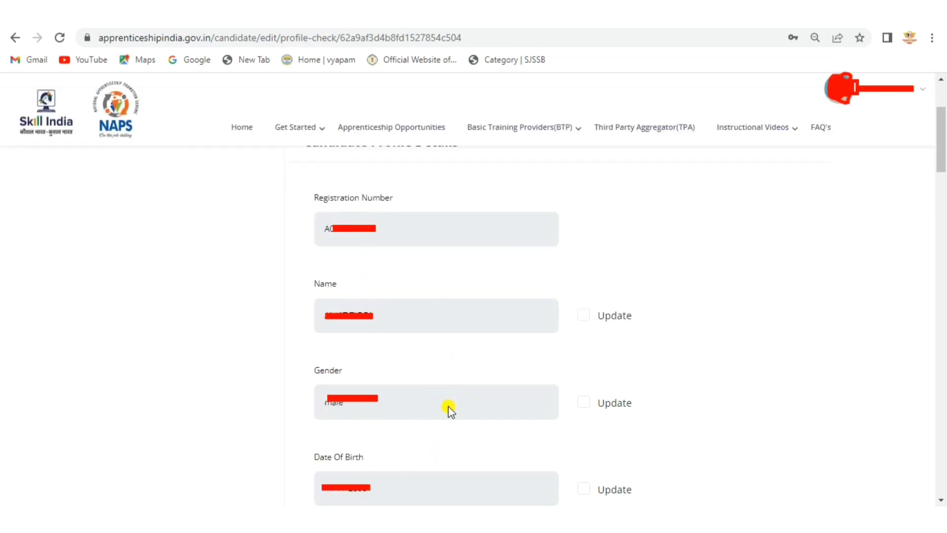
{"action": "key", "text": "alt+Tab"}
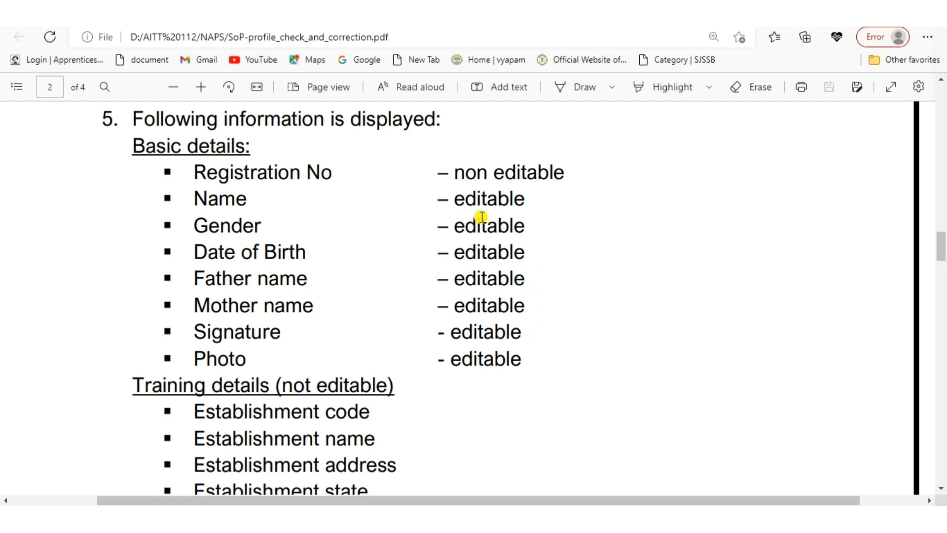
{"action": "key", "text": "alt+Tab"}
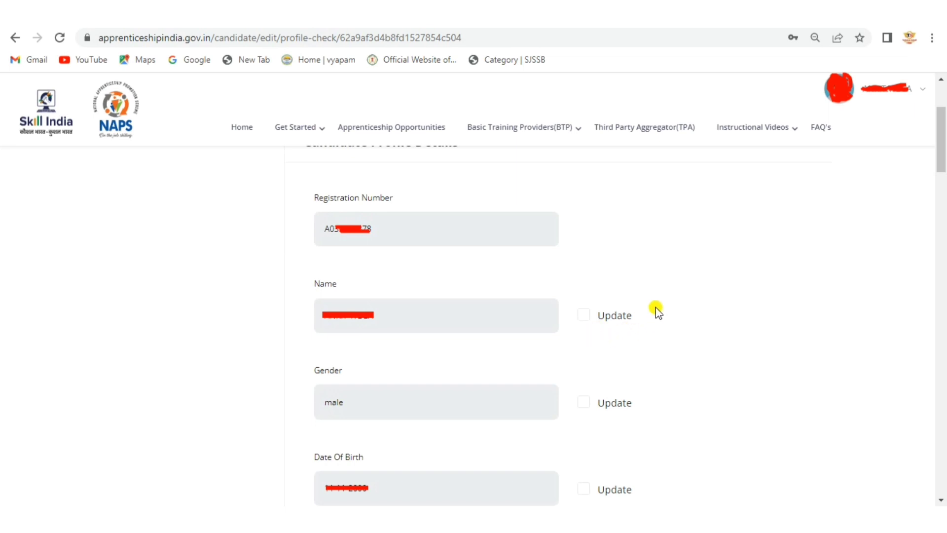
Mark the candidate's Name for update and view its required new name, supporting document and remark fields.
{"action": "left_click", "coordinate": [584, 318]}
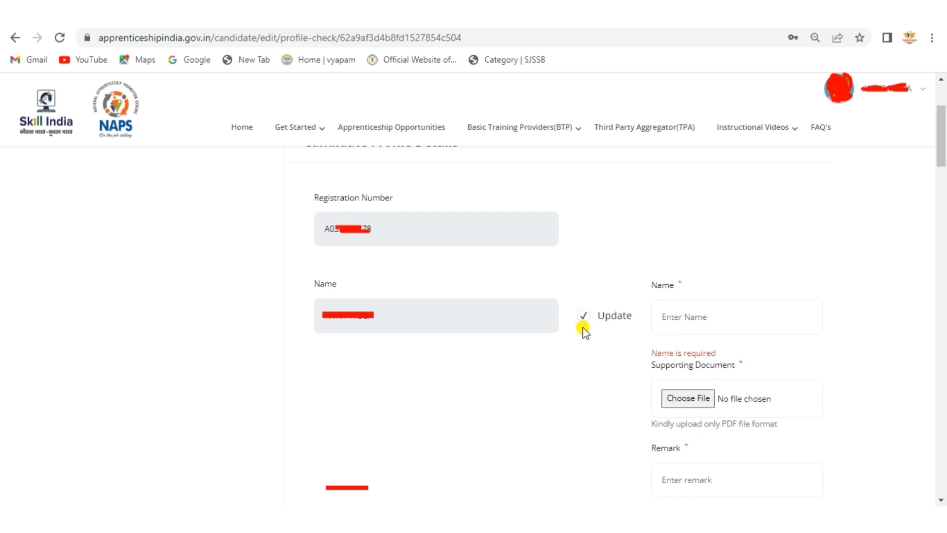
{"action": "left_click", "coordinate": [679, 320]}
{"action": "scroll", "coordinate": [598, 359], "scroll_direction": "down", "scroll_amount": 2}
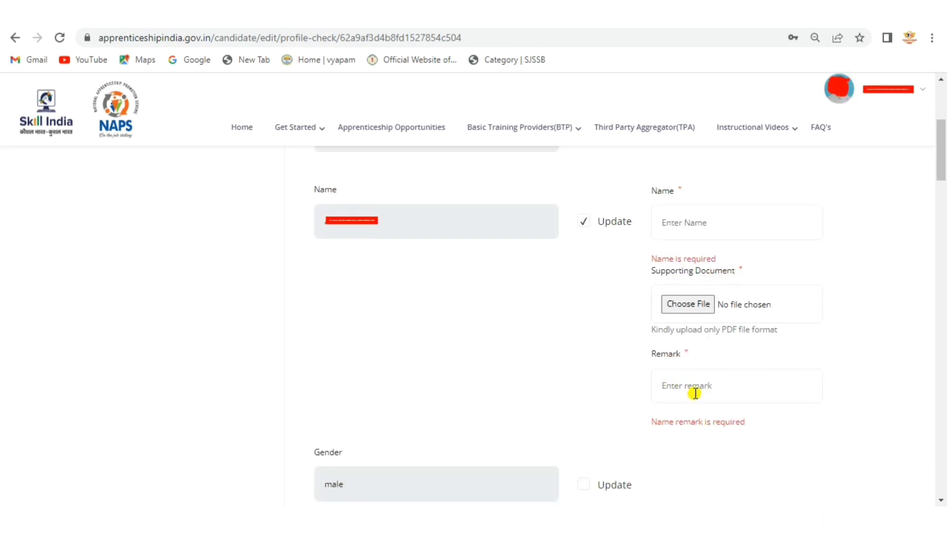
Switch to the Word document, review the supporting documents and remarks for each Candidate Profile Details field, and return to the form.
{"action": "key", "text": "alt+Tab"}
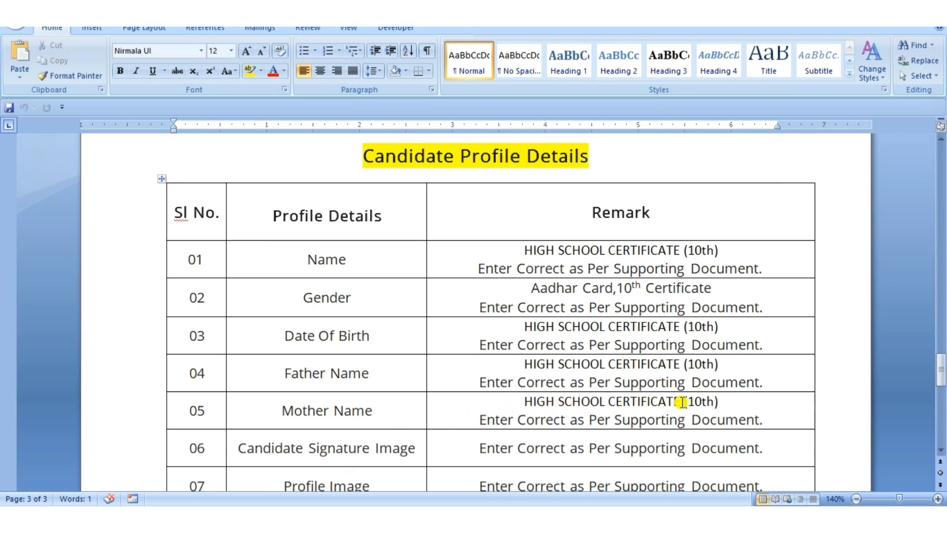
{"action": "scroll", "coordinate": [320, 414], "scroll_direction": "down", "scroll_amount": 3}
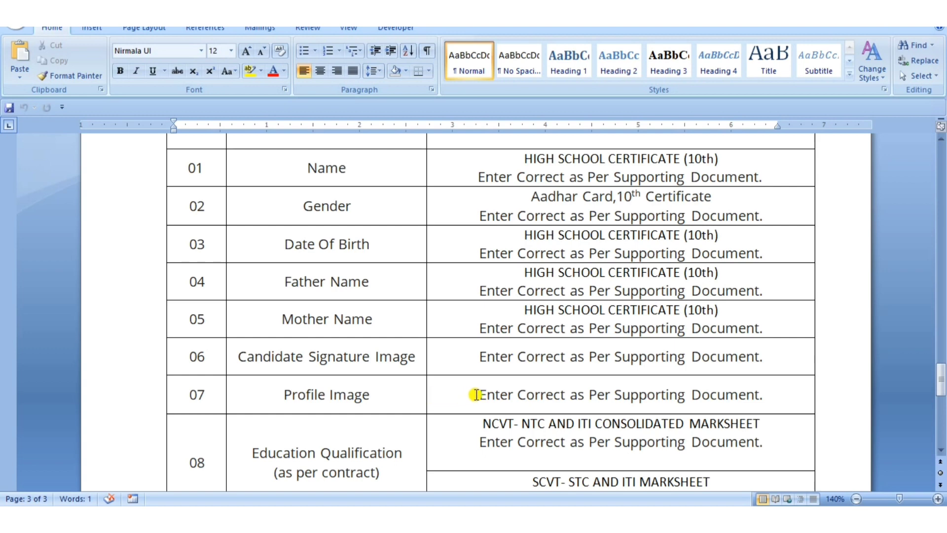
{"action": "scroll", "coordinate": [475, 395], "scroll_direction": "up", "scroll_amount": 3}
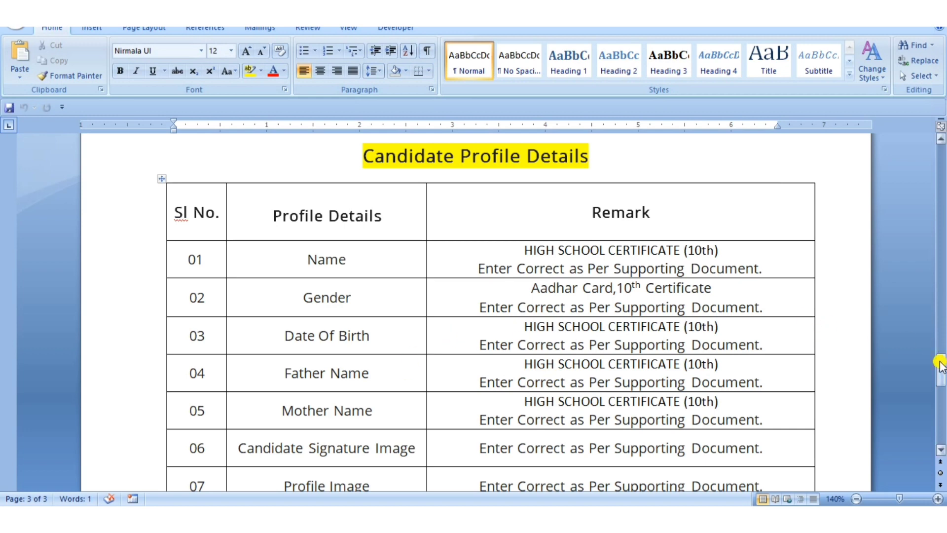
{"action": "left_click_drag", "start_coordinate": [941, 365], "coordinate": [941, 372]}
{"action": "key", "text": "alt+Tab"}
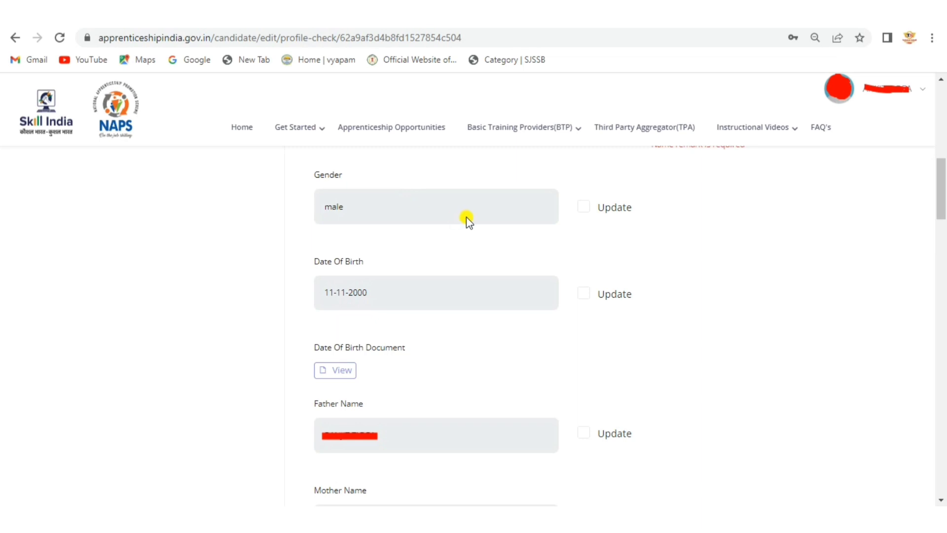
Mark the Gender field for update to see its required entries, and clear the mark again.
{"action": "left_click", "coordinate": [584, 209]}
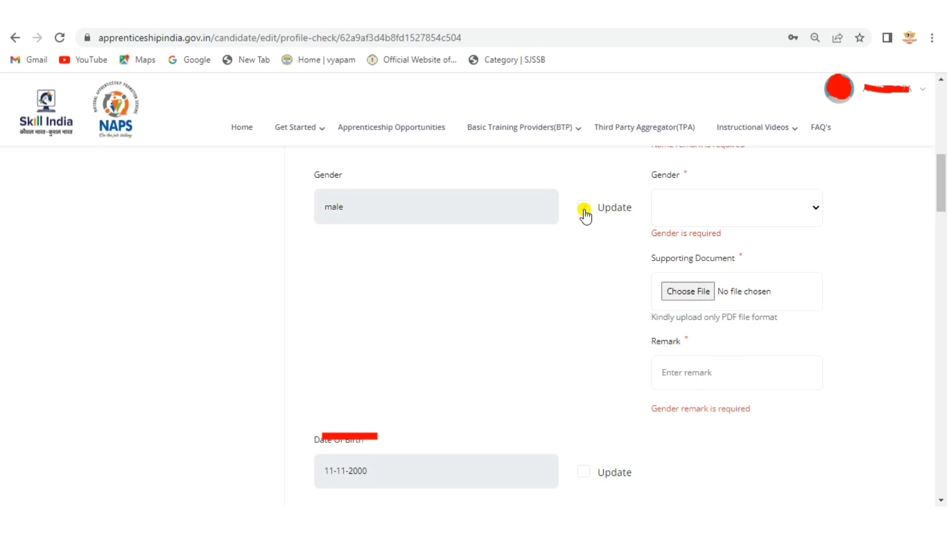
{"action": "left_click", "coordinate": [584, 209]}
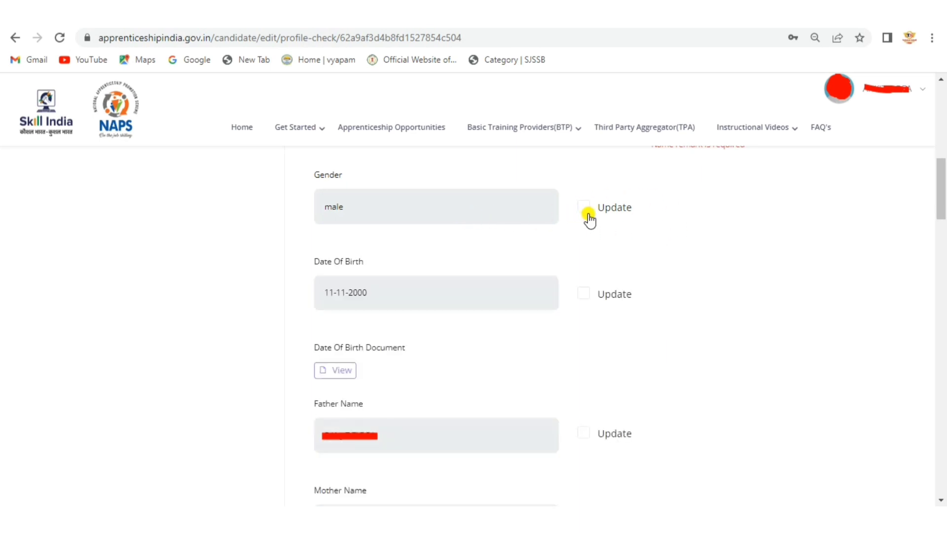
Mark Mother Name for update, filling in the mother's name, 10th.pdf as supporting document and the remark "Enter Correct as Per Supporting Document".
{"action": "scroll", "coordinate": [290, 314], "scroll_direction": "down", "scroll_amount": 4}
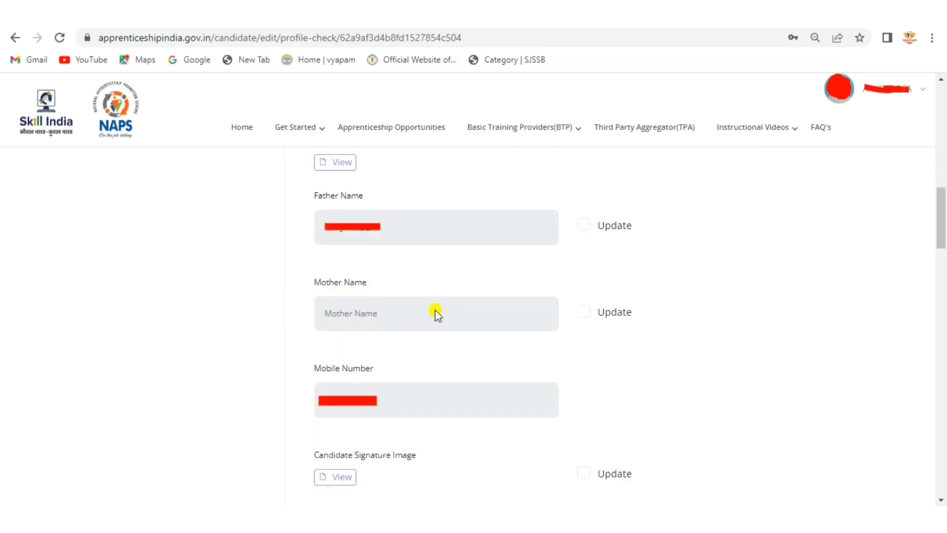
{"action": "left_click", "coordinate": [584, 313]}
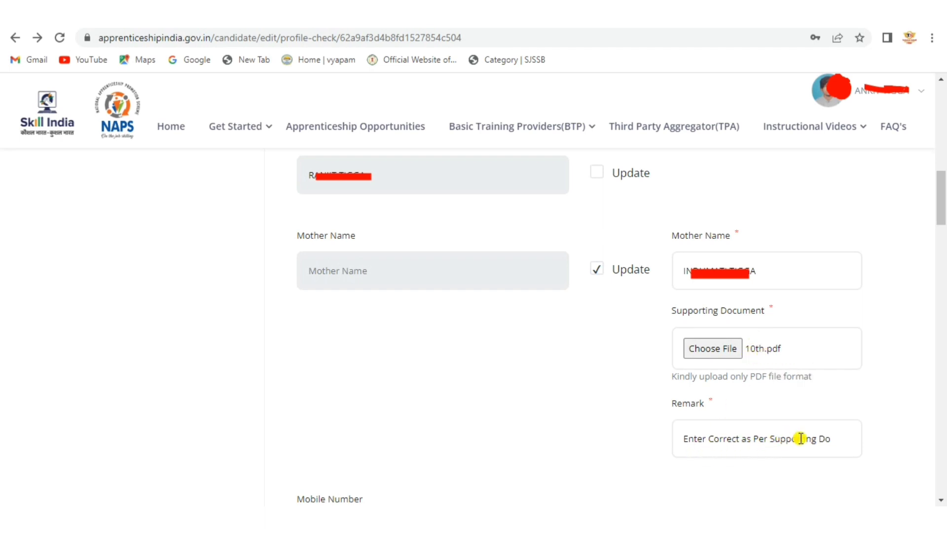
Look through the Candidate Training Details and mark Education Qualification (as per contract) for update.
{"action": "scroll", "coordinate": [800, 438], "scroll_direction": "down", "scroll_amount": 8}
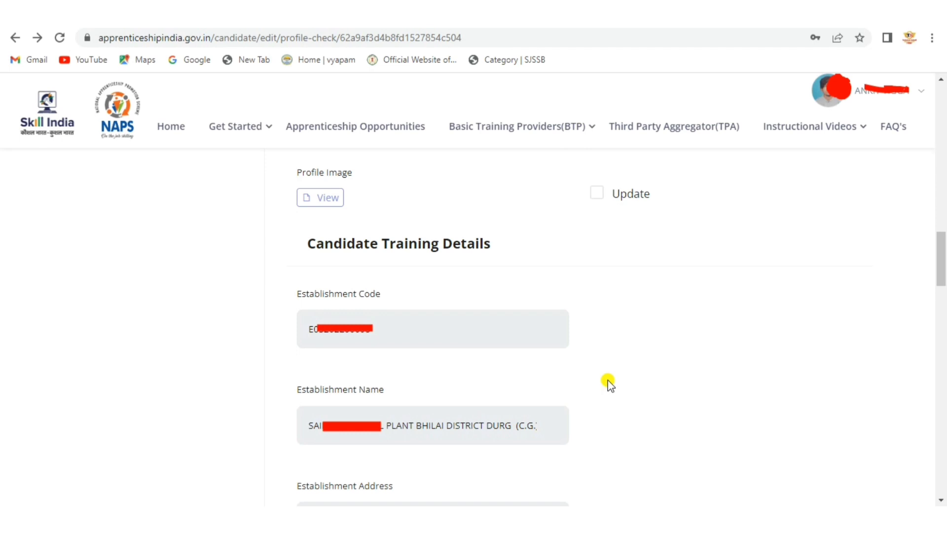
{"action": "scroll", "coordinate": [608, 380], "scroll_direction": "down", "scroll_amount": 15}
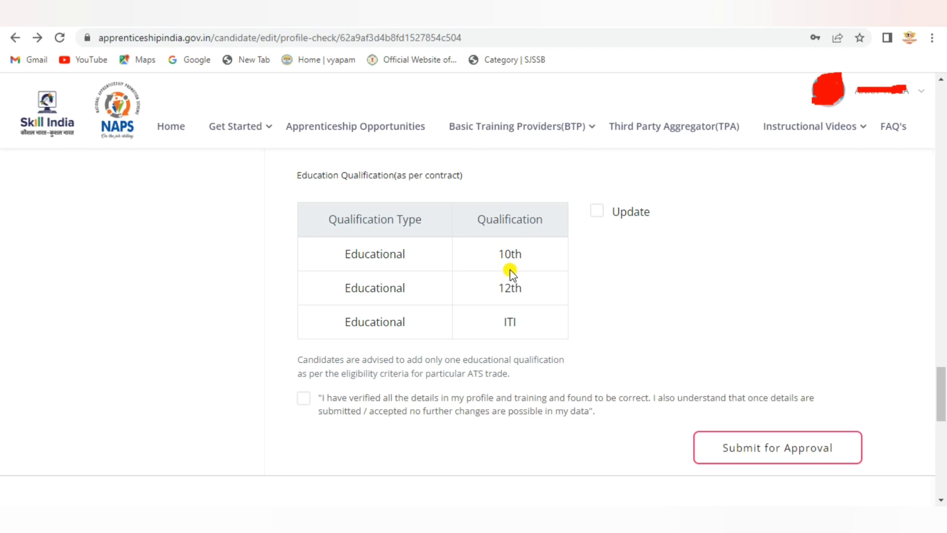
{"action": "left_click", "coordinate": [597, 210]}
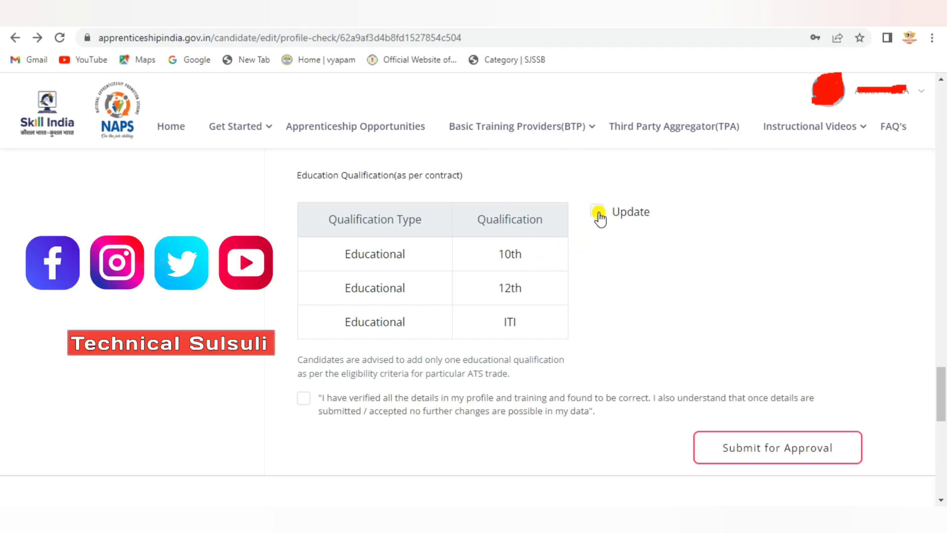
{"action": "left_click", "coordinate": [599, 215]}
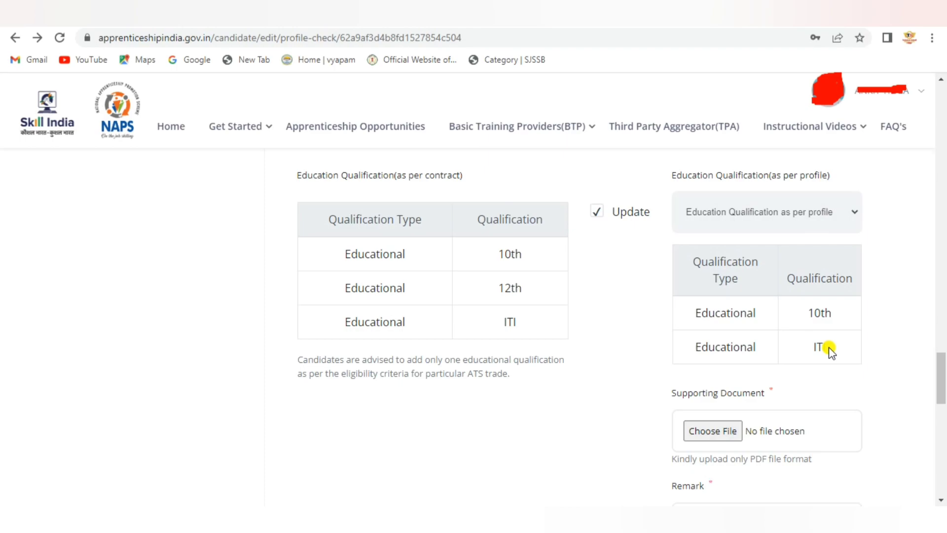
Consult the Word remarks table and fill in Education Qualification with ITI Marksheeet.pdf and the NCVT- NTC AND ITI CONSOLIDATED MARKSHEET remark.
{"action": "key", "text": "alt+Tab"}
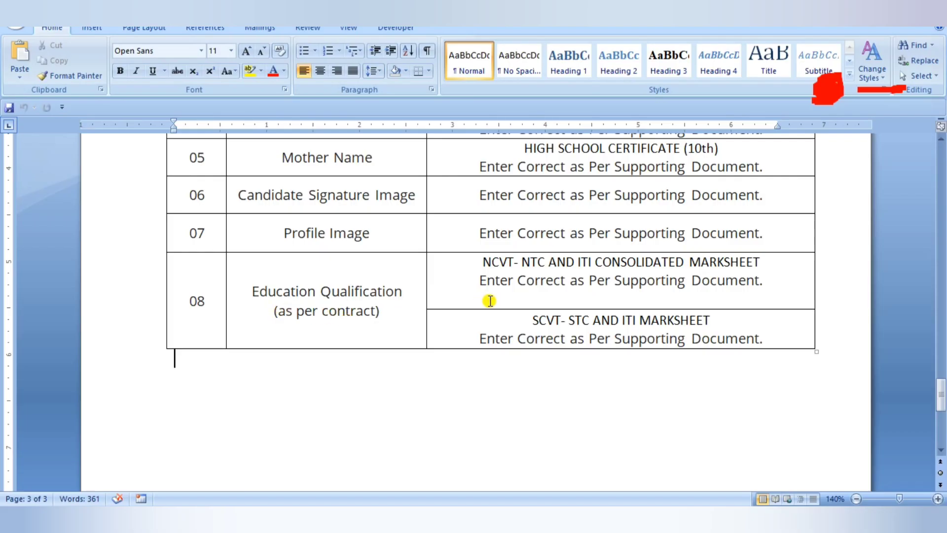
{"action": "left_click", "coordinate": [538, 274]}
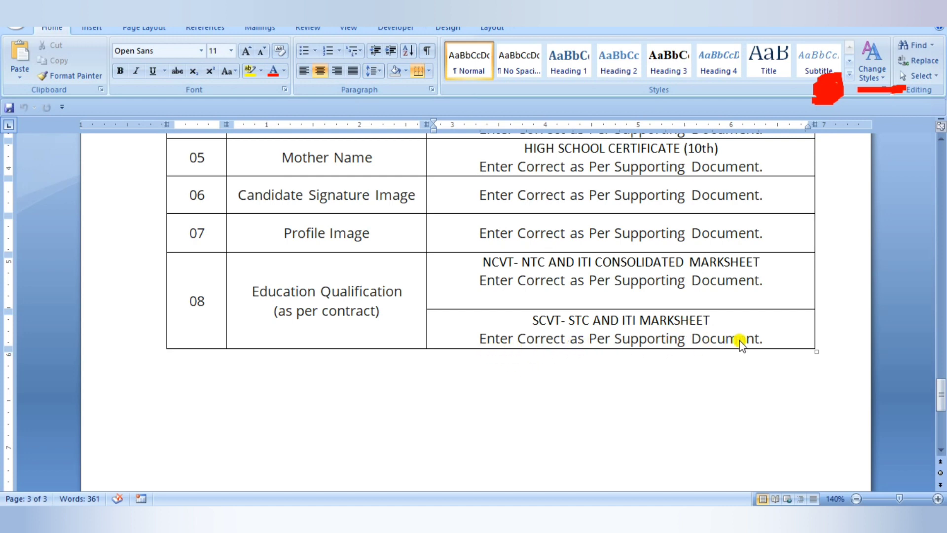
{"action": "key", "text": "alt+Tab"}
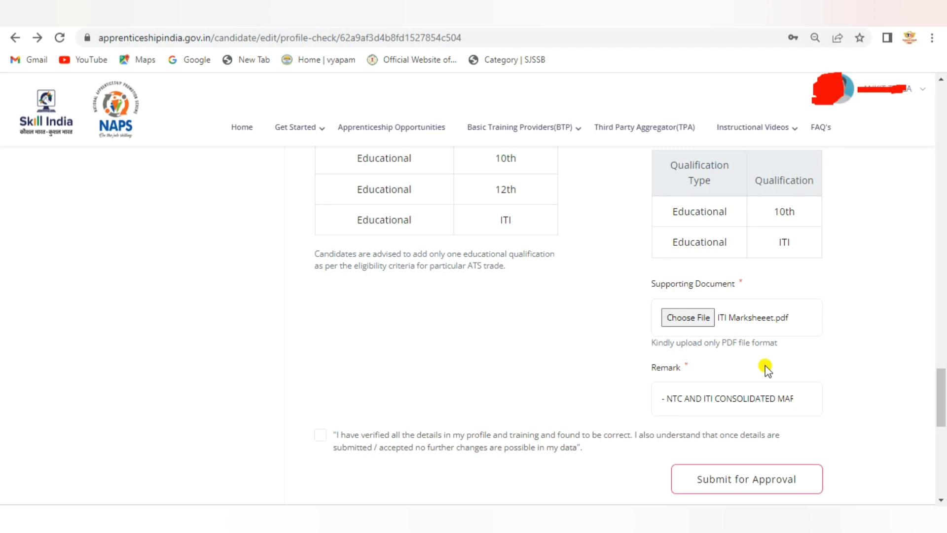
Accept the declaration that all profile and training details are verified, submit the profile for approval and confirm proceeding.
{"action": "key", "text": "ctrl+plus"}
{"action": "scroll", "coordinate": [765, 369], "scroll_direction": "down", "scroll_amount": 3}
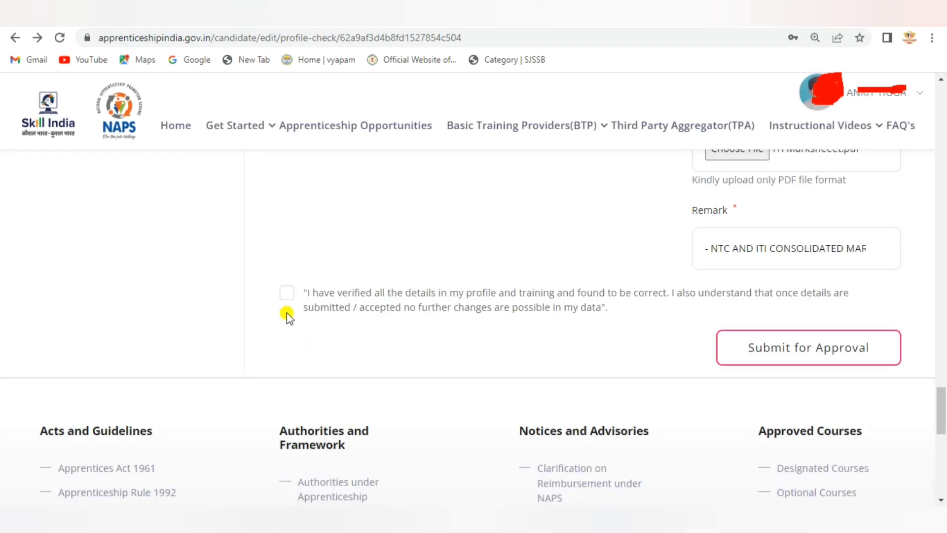
{"action": "left_click", "coordinate": [287, 297]}
{"action": "scroll", "coordinate": [492, 337], "scroll_direction": "up", "scroll_amount": 1}
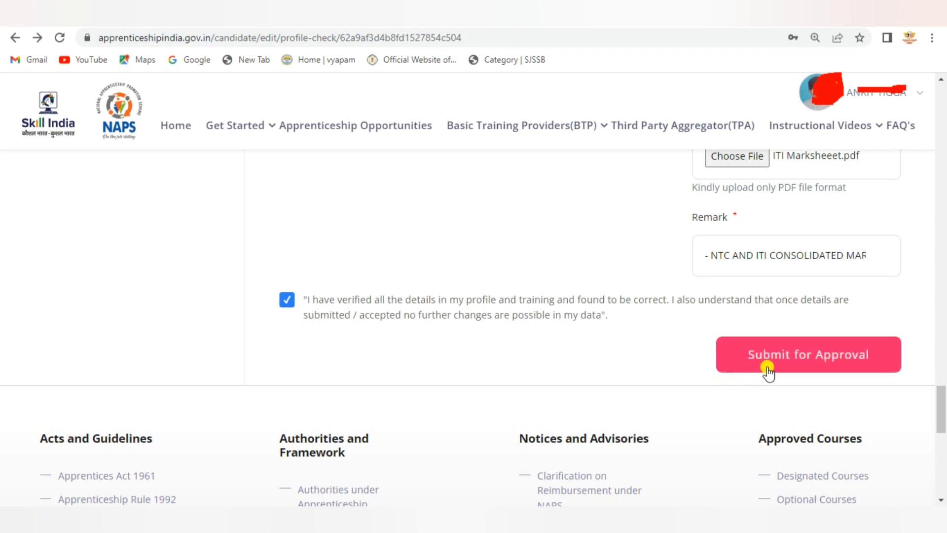
{"action": "left_click", "coordinate": [793, 365]}
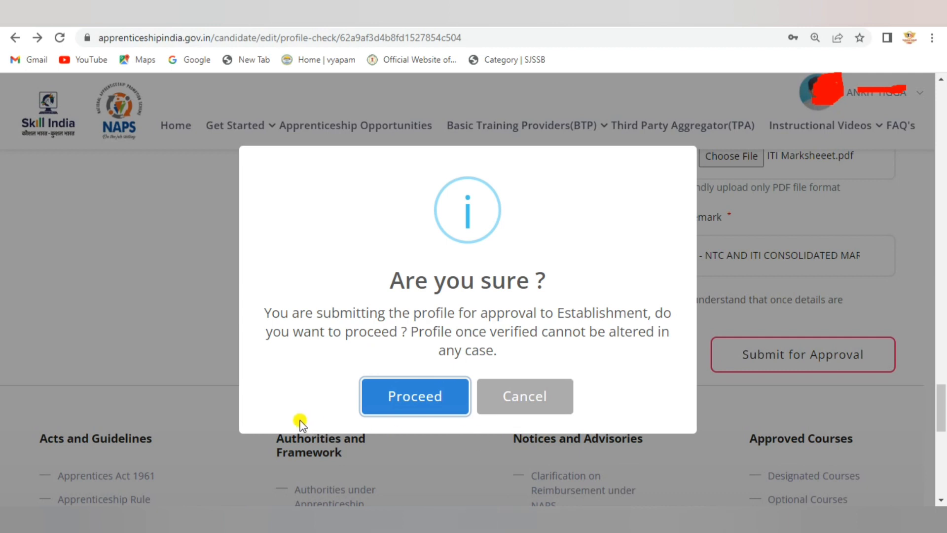
{"action": "left_click", "coordinate": [390, 410]}
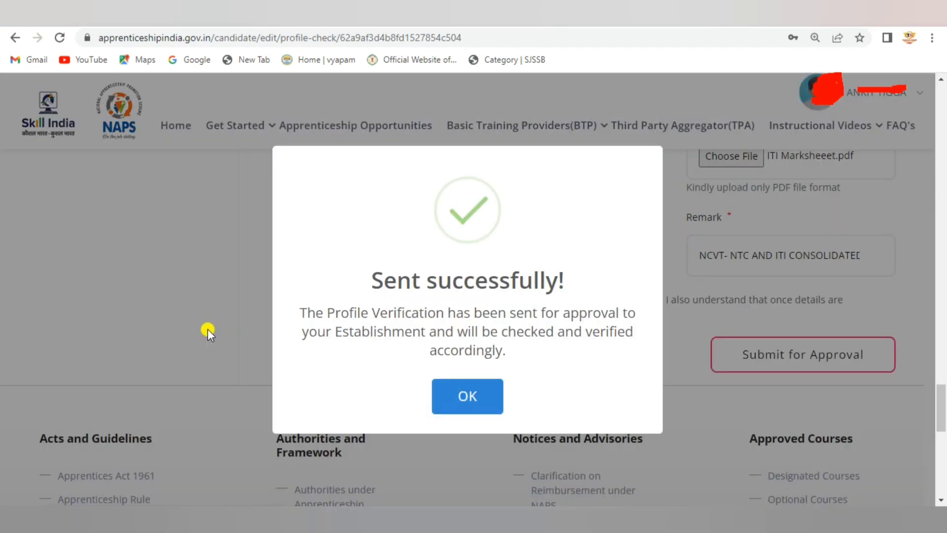